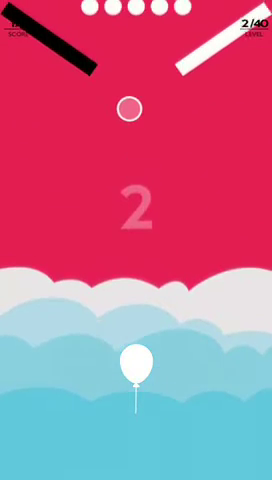
- Shield the balloon from dots, then decline the continue offer to end the 271-point run
mouse_move(130, 108)
mouse_down()
mouse_move(197, 92)
mouse_move(73, 121)
mouse_move(194, 112)
mouse_move(29, 135)
mouse_move(84, 266)
mouse_move(56, 291)
mouse_move(154, 264)
mouse_move(46, 267)
mouse_move(124, 254)
mouse_move(178, 226)
mouse_move(96, 234)
mouse_move(40, 226)
mouse_move(124, 239)
mouse_move(170, 239)
mouse_move(106, 226)
mouse_move(128, 236)
mouse_move(135, 216)
mouse_move(157, 270)
mouse_move(154, 264)
mouse_up()
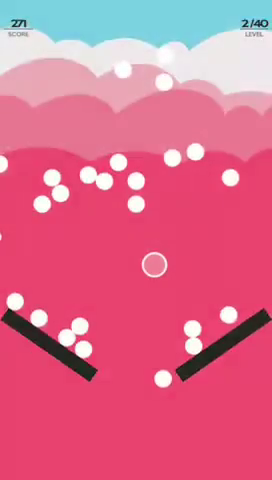
click(136, 440)
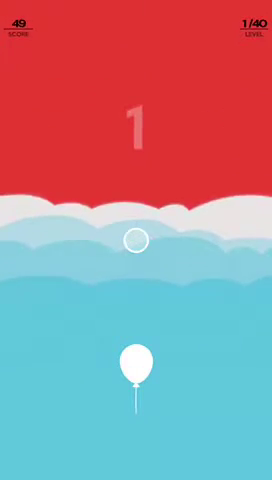
- Push the falling hexagons away from the rising balloon with the shield
mouse_move(222, 244)
mouse_down()
mouse_move(78, 254)
mouse_move(190, 191)
mouse_move(78, 216)
mouse_up()
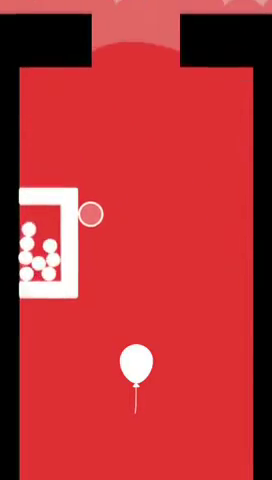
- Sweep the shield into the box of balls, popping the balloon at 228 points
mouse_move(90, 184)
mouse_down()
mouse_move(45, 235)
mouse_move(54, 369)
mouse_up()
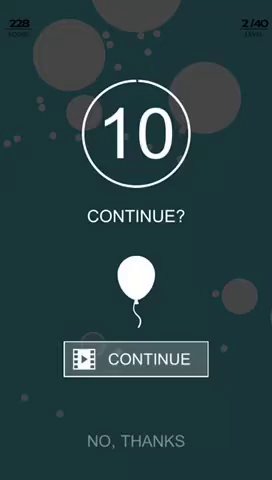
- Decline the 228-point continue offer and start a new run
click(135, 440)
click(136, 240)
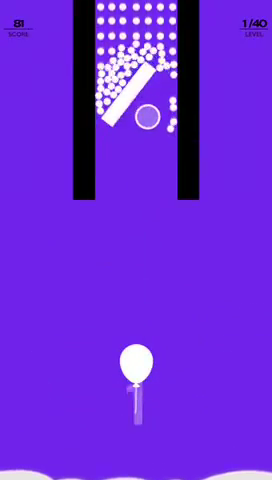
- Fend off balls and tumbling containers until Game Over at 144, then start another run
mouse_move(163, 100)
mouse_down()
mouse_move(155, 190)
mouse_move(113, 224)
mouse_up()
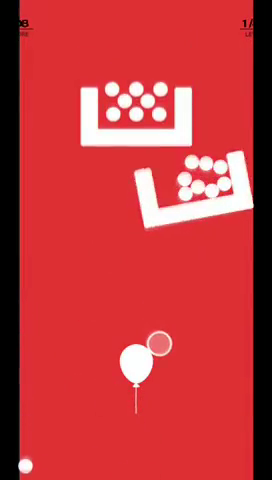
drag(169, 240, 128, 304)
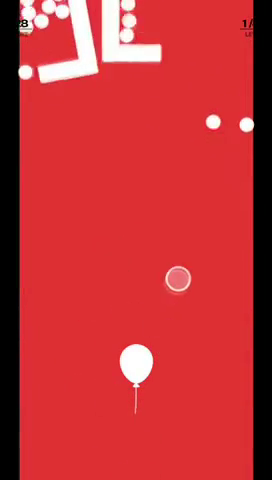
mouse_move(192, 208)
mouse_down()
mouse_move(64, 222)
mouse_move(150, 241)
mouse_move(83, 321)
mouse_move(133, 344)
mouse_up()
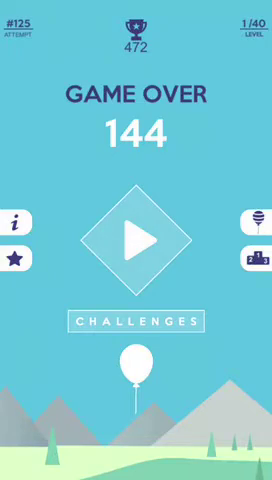
click(136, 240)
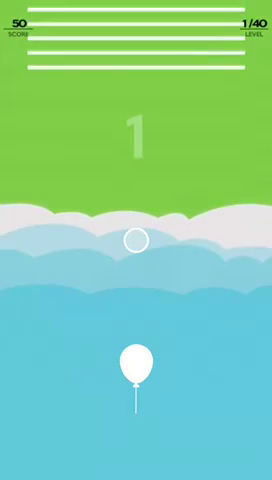
- Push the falling bars aside and start a fresh run, which ends at 57 points
mouse_move(136, 240)
mouse_down()
mouse_move(177, 152)
mouse_move(112, 113)
mouse_up()
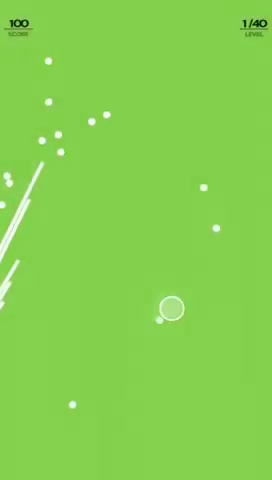
click(136, 240)
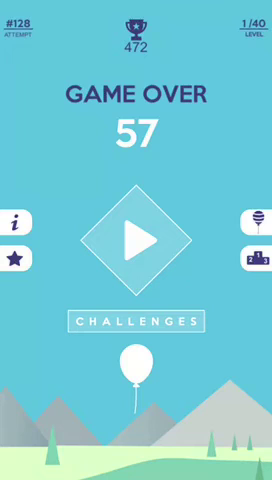
- Open the challenges level grid from the Game Over screen
click(136, 321)
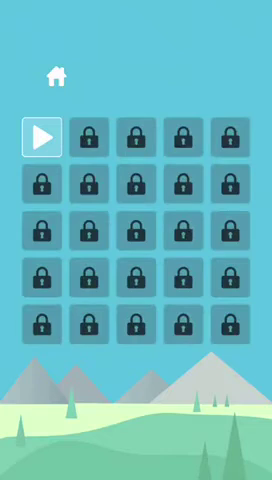